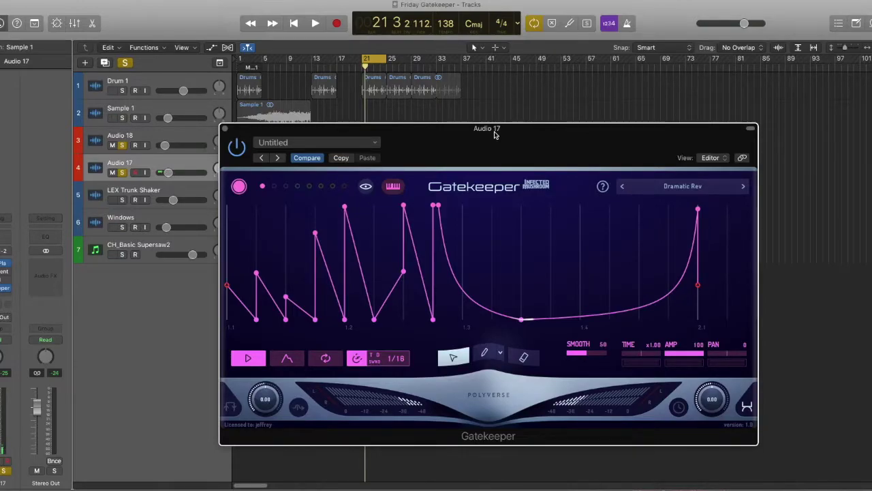
# Step: Play the song, move the Audio 17 Gatekeeper window aside, and clear all track solos
pyautogui.press('space')
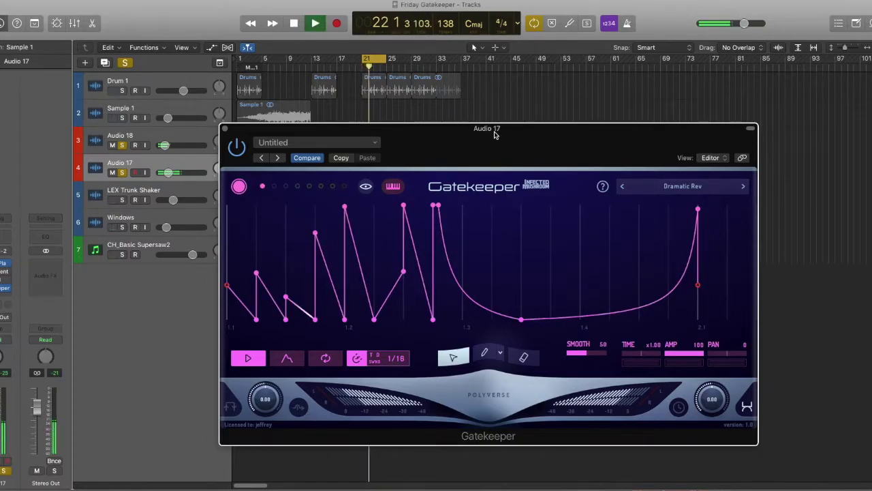
pyautogui.moveTo(496, 134); pyautogui.dragTo(477, 120)
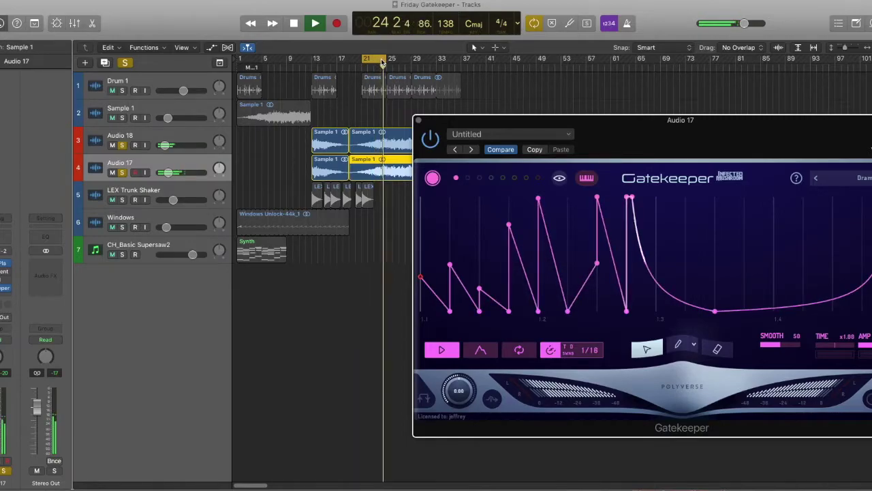
pyautogui.press('space')
pyautogui.click(127, 63)
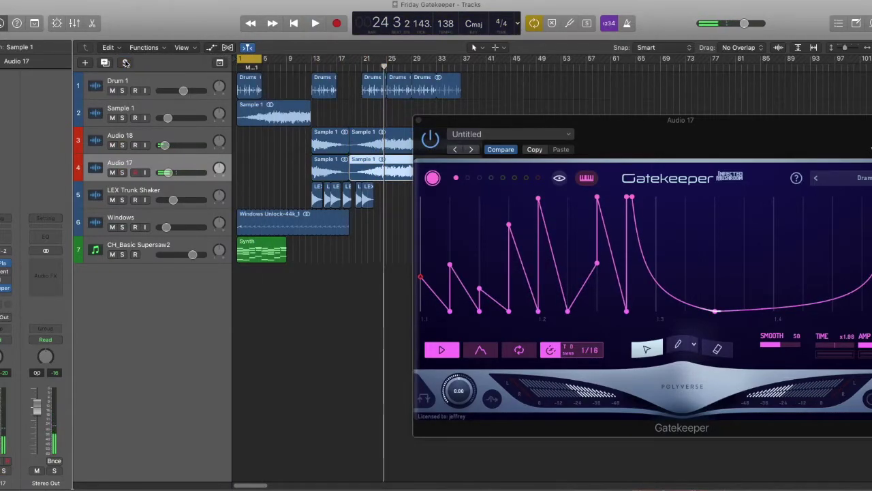
# Step: Solo Drum 1 and CH_Basic Supersaw2 while replaying from bar 1, then open the synth's Gatekeeper
pyautogui.press('Return')
pyautogui.press('space')
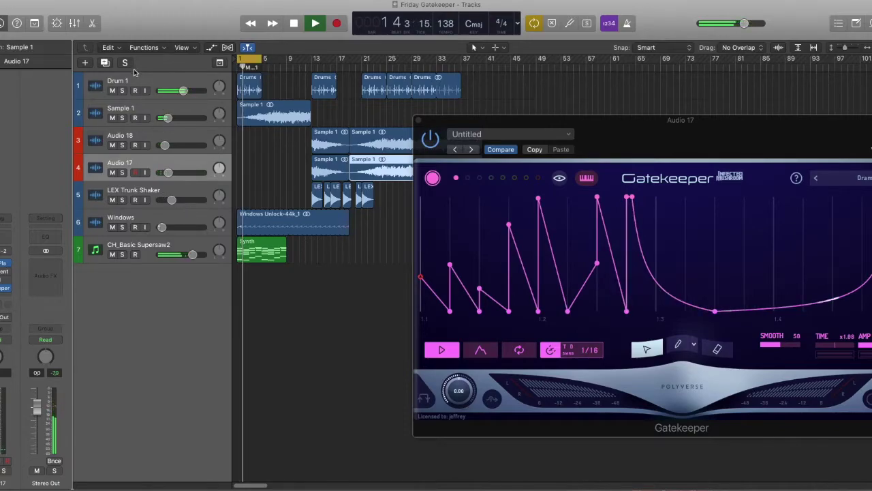
pyautogui.press('s')
pyautogui.click(122, 255)
pyautogui.press('space')
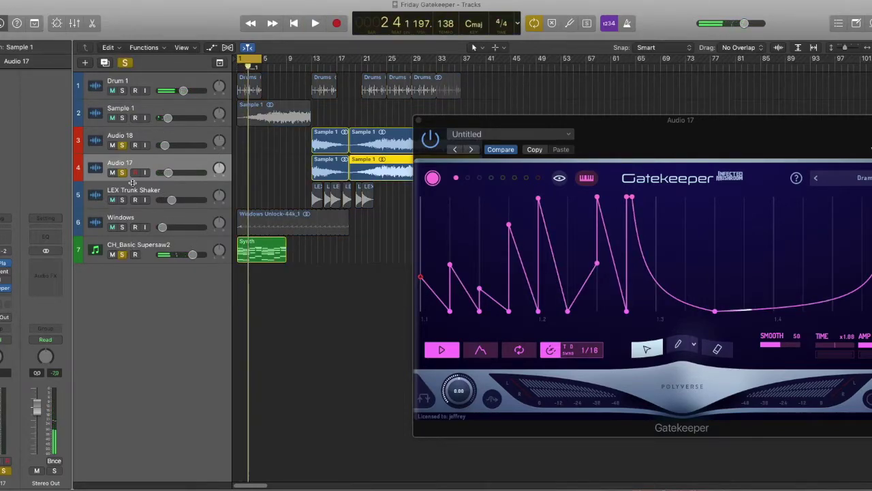
pyautogui.click(122, 90)
pyautogui.press('space')
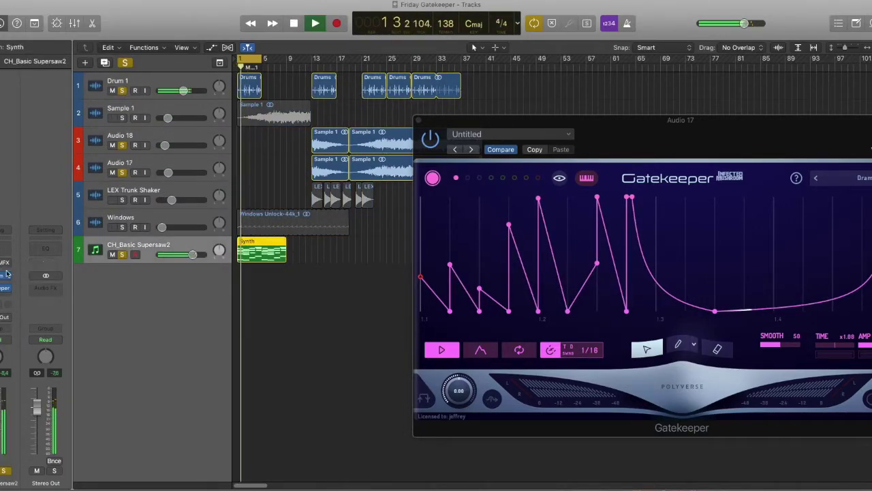
pyautogui.click(4, 287)
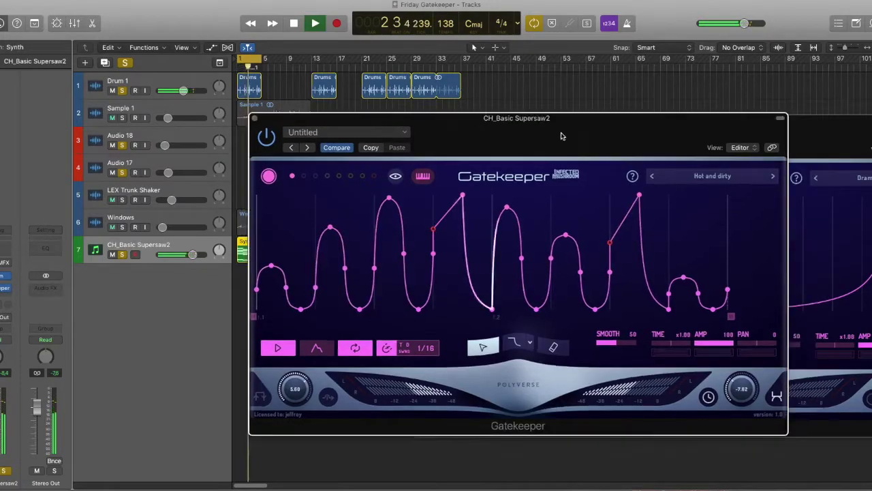
# Step: Step the synth's Gatekeeper preset from Hot and dirty through Pow Pow to Simple days
pyautogui.click(773, 176)
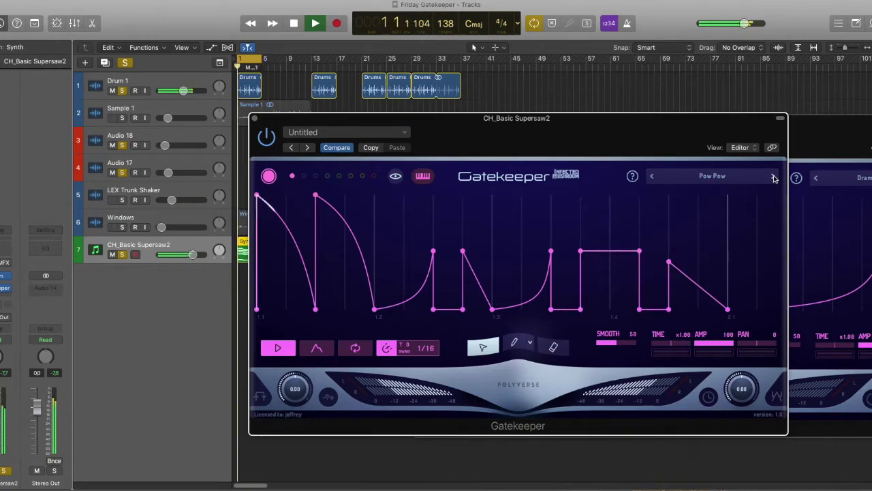
pyautogui.click(773, 176)
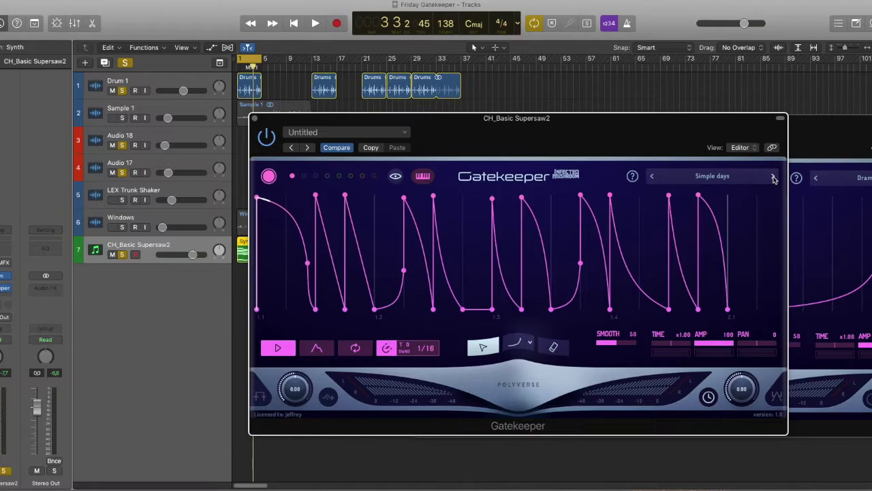
# Step: Pick an empty pattern slot and freehand-draw a stepped volume envelope across the grid
pyautogui.click(339, 177)
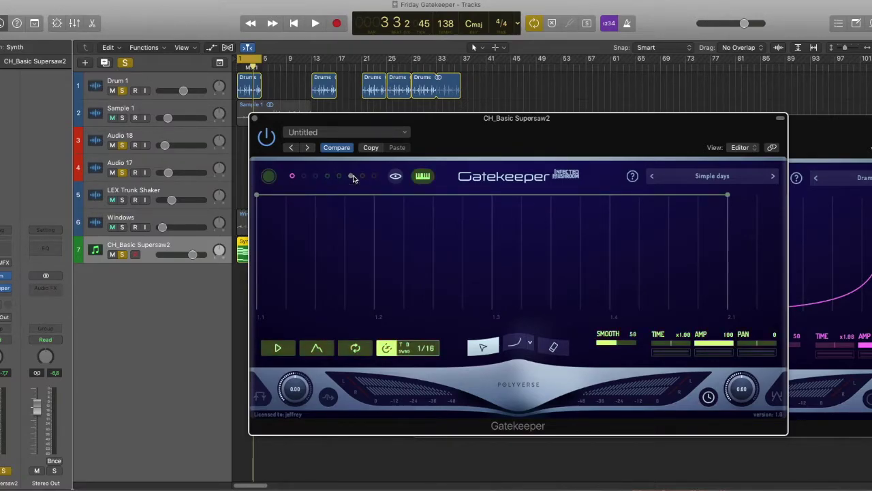
pyautogui.click(363, 177)
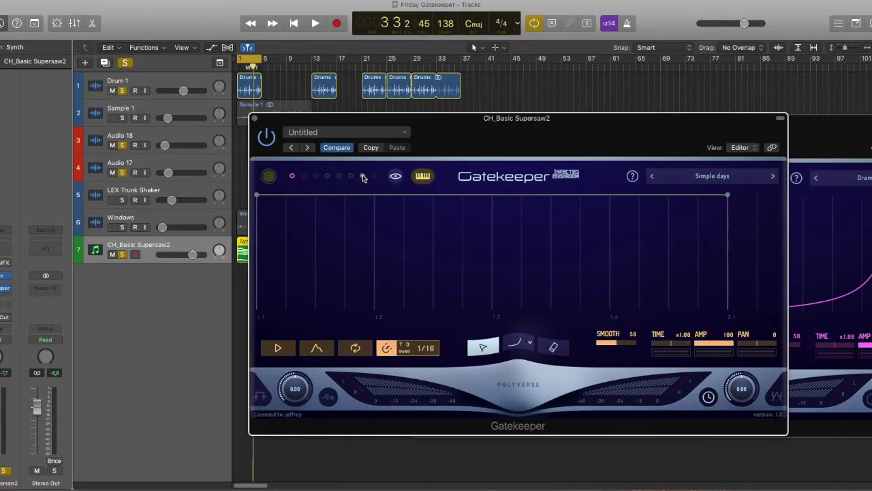
pyautogui.click(532, 341)
pyautogui.click(559, 374)
pyautogui.moveTo(403, 266); pyautogui.dragTo(634, 204)
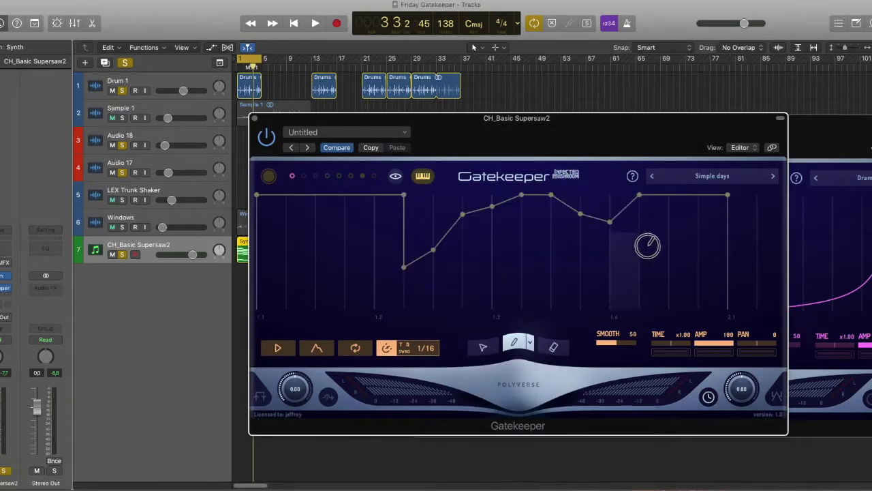
# Step: Check the original pink pattern, then redraw the new slot's envelope as a dip near beat 1.4
pyautogui.click(292, 175)
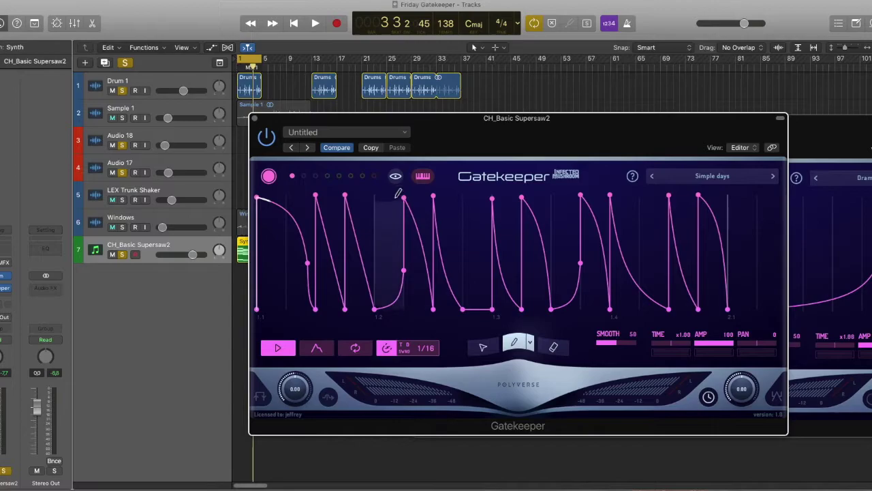
pyautogui.click(351, 176)
pyautogui.click(362, 176)
pyautogui.moveTo(406, 266); pyautogui.dragTo(461, 232)
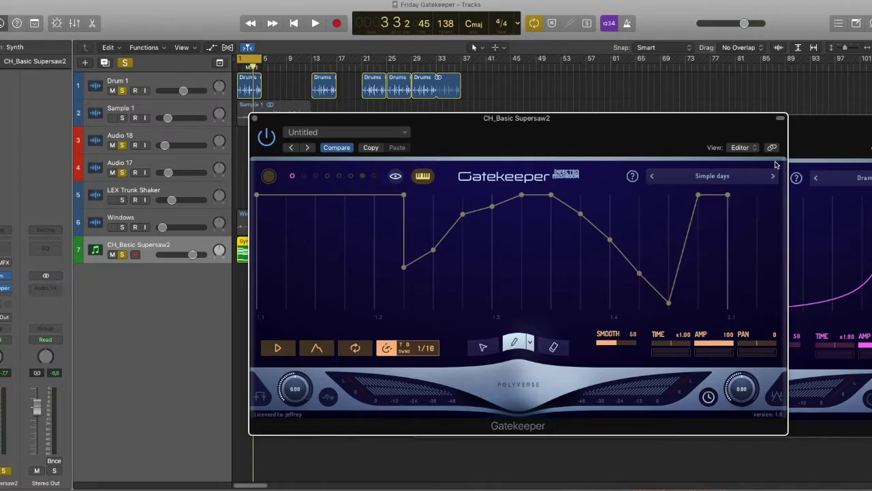
pyautogui.click(747, 178)
pyautogui.moveTo(665, 282)
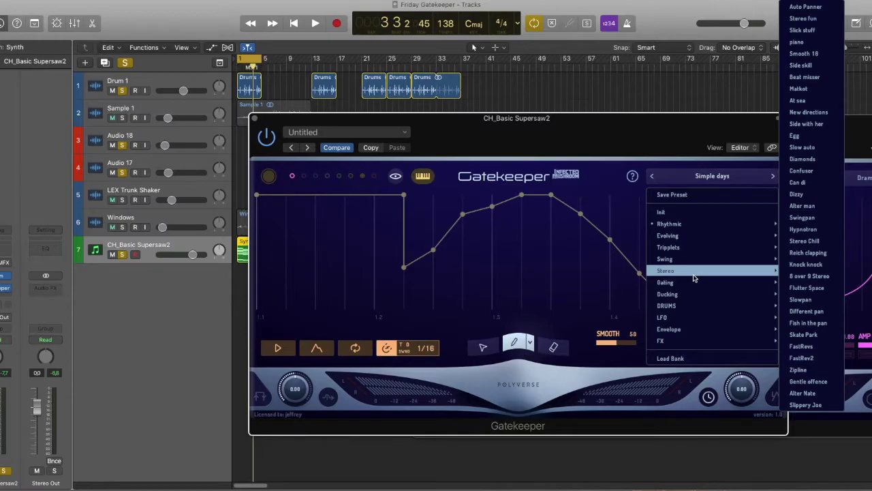
# Step: Erase every middle point of the drawn envelope so the curve is flat again
pyautogui.click(554, 347)
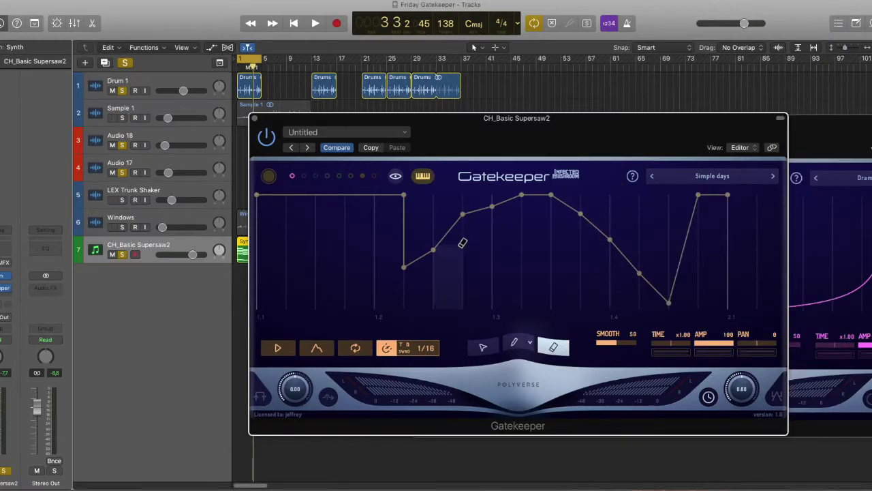
pyautogui.moveTo(446, 256); pyautogui.dragTo(394, 273)
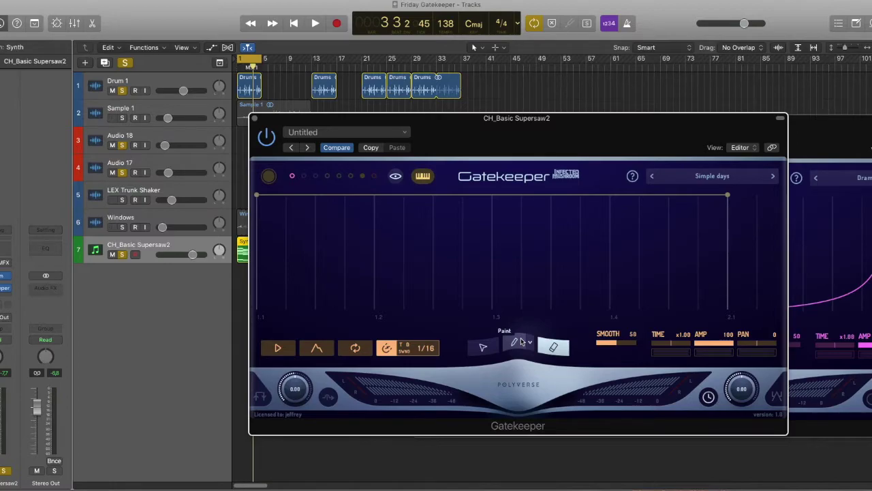
# Step: In the first pattern slot, draw a rising ramp over the second half and lower four middle points
pyautogui.press('space')
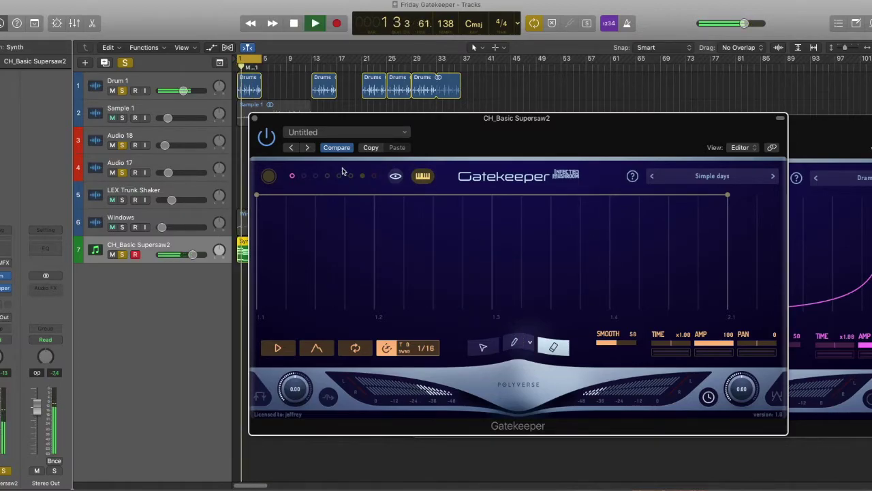
pyautogui.click(292, 178)
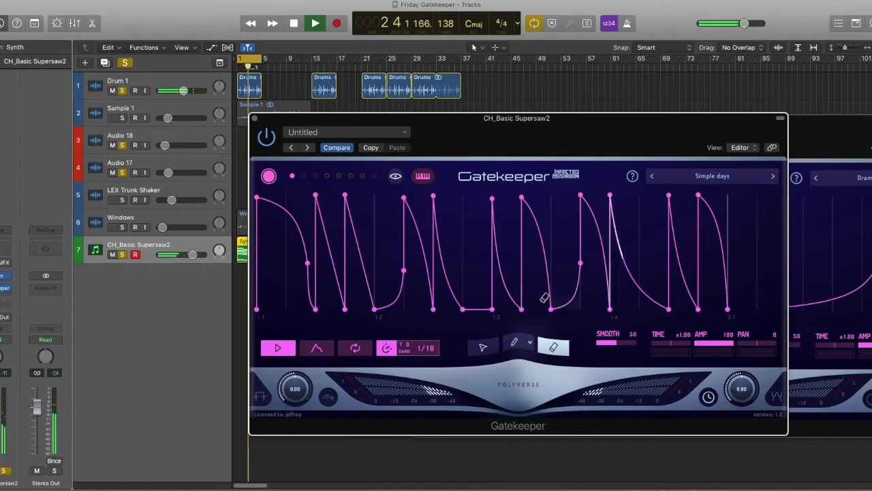
pyautogui.click(515, 343)
pyautogui.moveTo(464, 303)
pyautogui.mouseDown()
pyautogui.moveTo(606, 235)
pyautogui.moveTo(619, 292)
pyautogui.moveTo(679, 277)
pyautogui.moveTo(709, 236)
pyautogui.moveTo(747, 218)
pyautogui.moveTo(746, 196)
pyautogui.mouseUp()
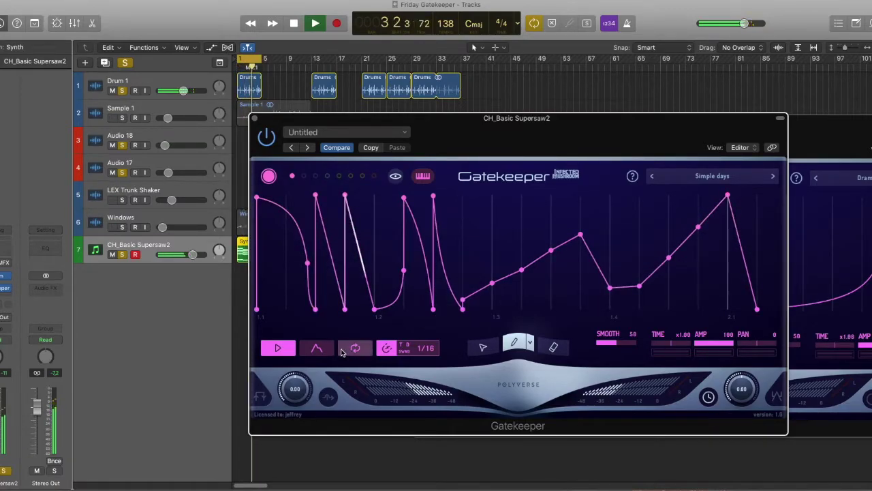
pyautogui.click(484, 348)
pyautogui.moveTo(532, 274); pyautogui.dragTo(720, 219)
pyautogui.moveTo(668, 259); pyautogui.dragTo(669, 314)
# Step: Draw two tall bell-shaped peaks over the envelope's last beat using the bell curve shape
pyautogui.click(529, 343)
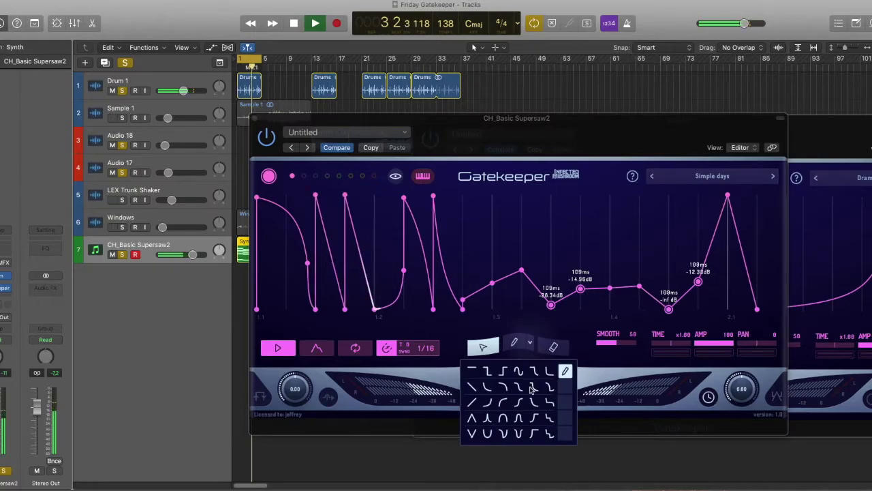
pyautogui.click(522, 370)
pyautogui.moveTo(607, 306); pyautogui.dragTo(637, 193)
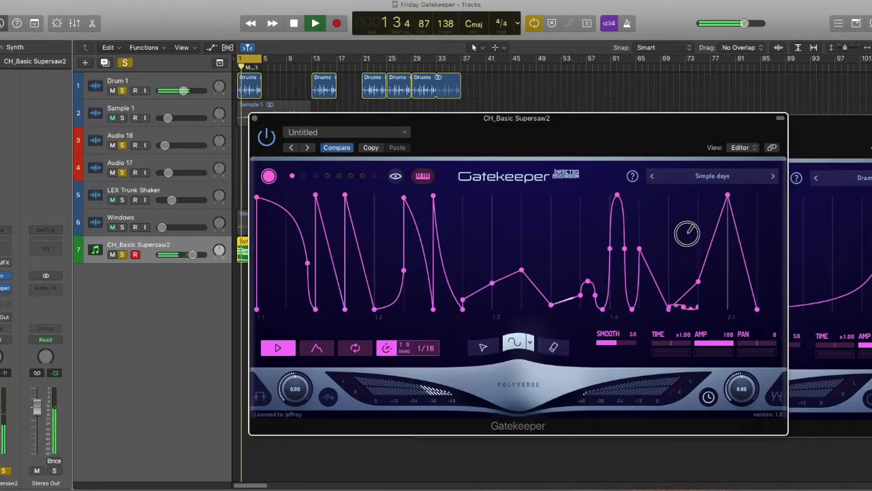
pyautogui.moveTo(671, 306); pyautogui.dragTo(705, 188)
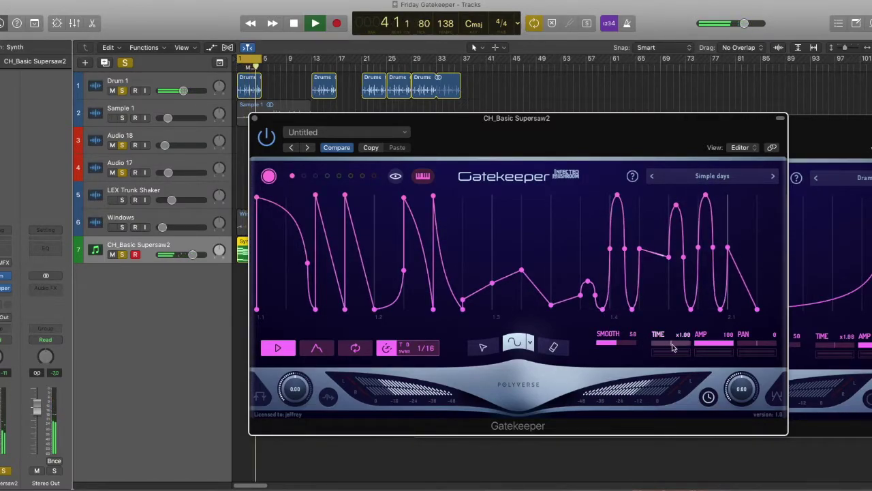
# Step: Restart playback and set the Gatekeeper TIME slider to x2.00 double speed
pyautogui.press('space')
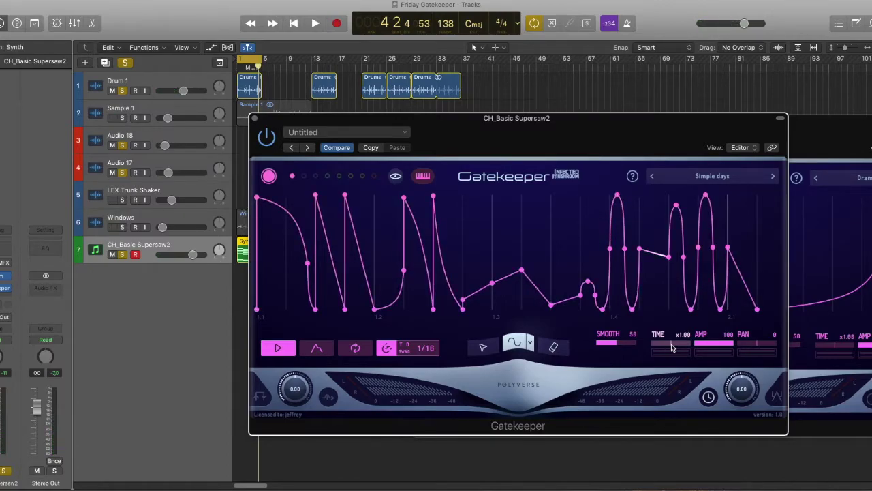
pyautogui.press('space')
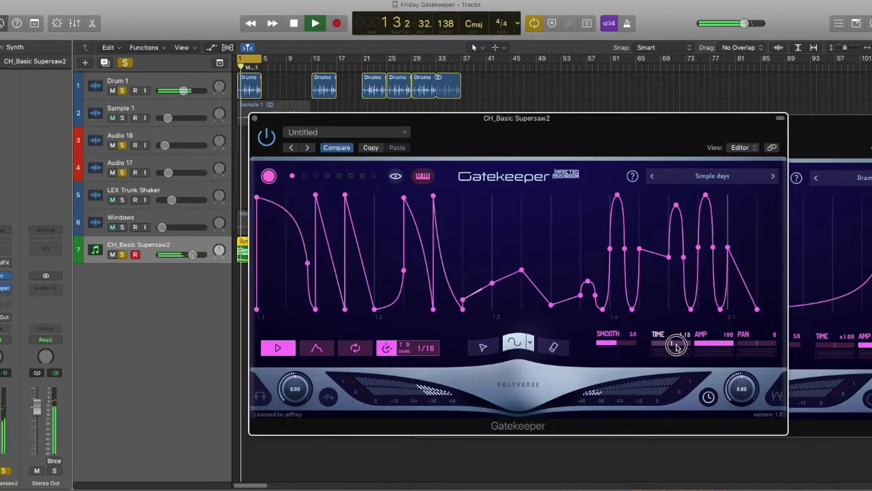
pyautogui.moveTo(671, 347); pyautogui.dragTo(705, 346)
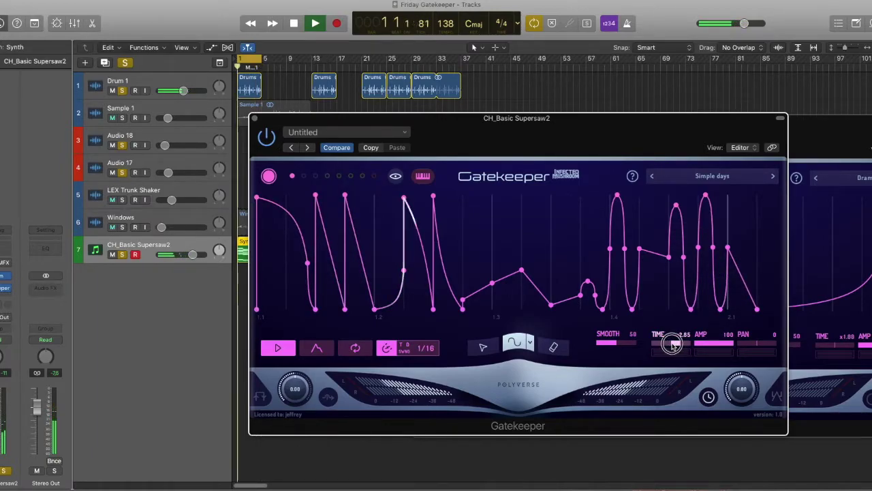
pyautogui.moveTo(672, 346)
pyautogui.mouseDown()
pyautogui.moveTo(621, 345)
pyautogui.moveTo(689, 348)
pyautogui.mouseUp()
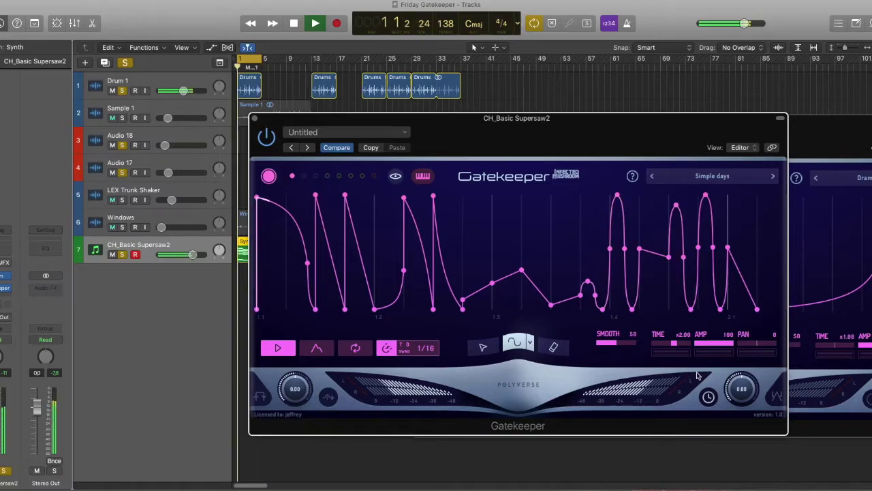
pyautogui.moveTo(546, 136); pyautogui.dragTo(574, 117)
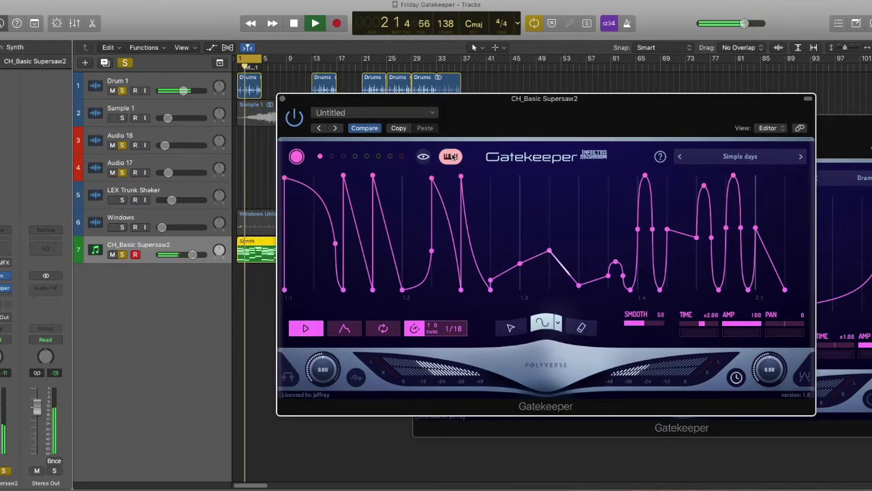
# Step: Move the cycle range to bar 21, close both Gatekeeper windows, and play with Audio 17 selected
pyautogui.press('space')
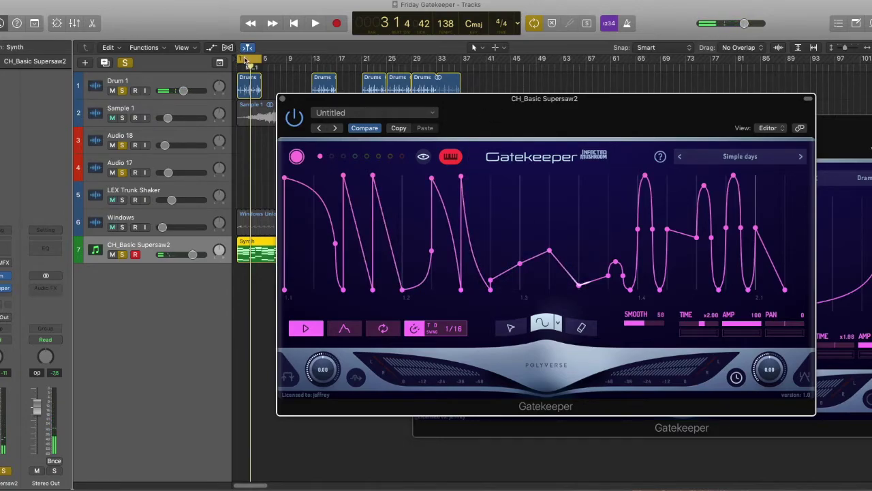
pyautogui.moveTo(246, 59); pyautogui.dragTo(368, 60)
pyautogui.moveTo(477, 130); pyautogui.dragTo(526, 200)
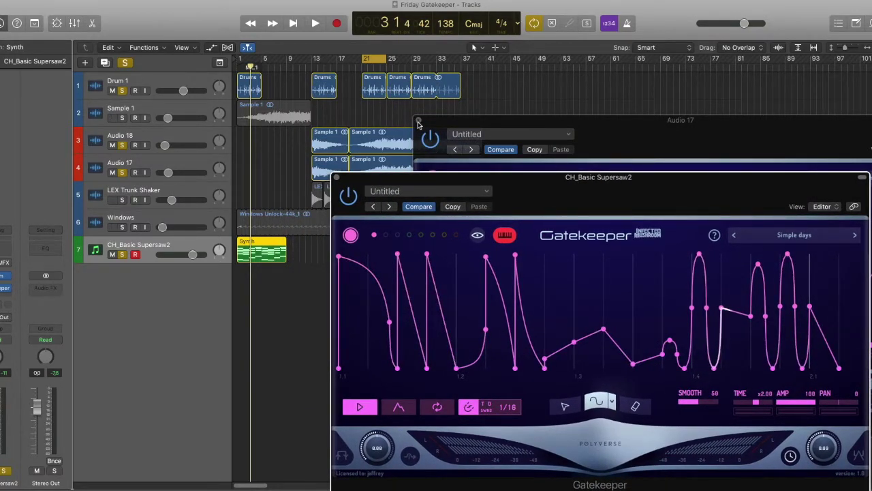
pyautogui.click(418, 124)
pyautogui.click(336, 177)
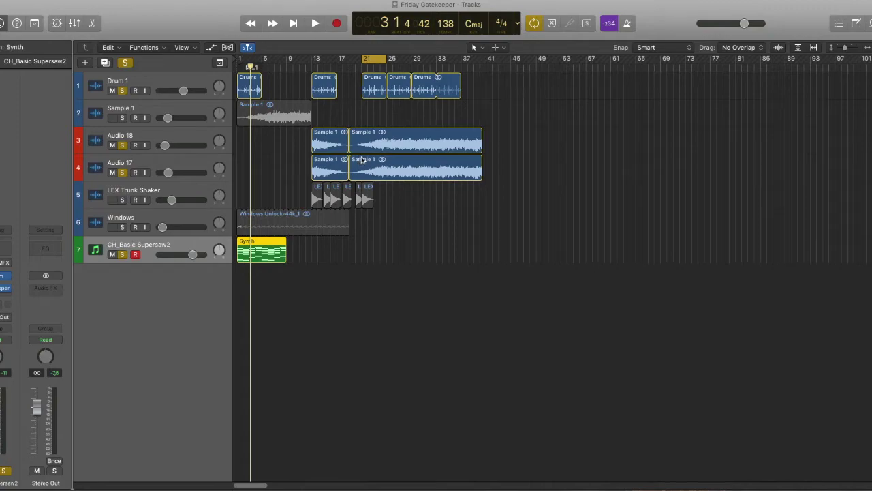
pyautogui.press('space')
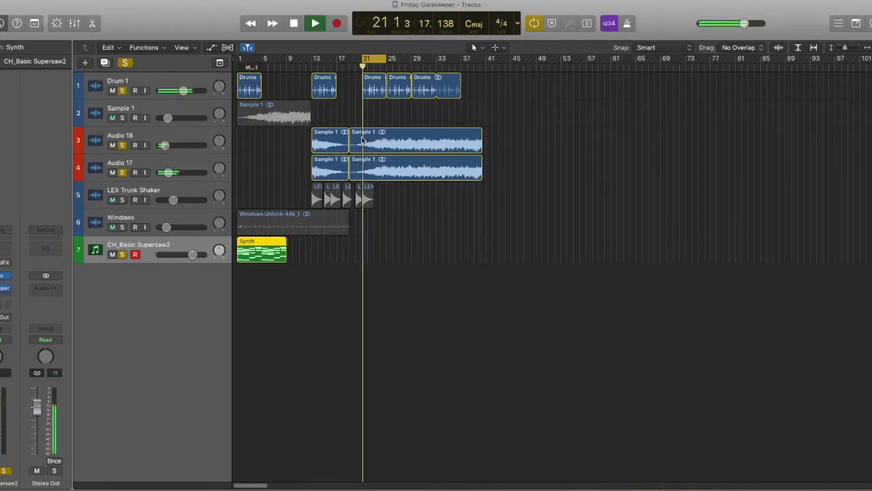
pyautogui.click(191, 165)
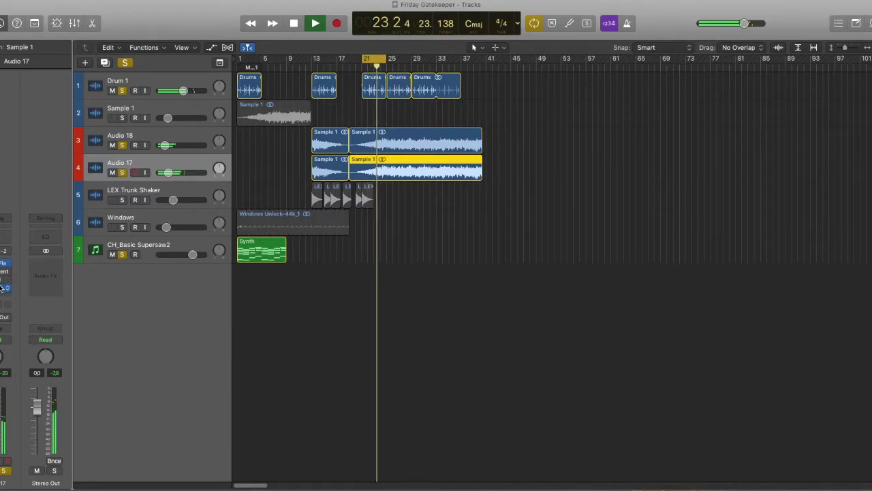
# Step: Open Audio 17's Gatekeeper, move the final Dramatic Rev node to 0ms/5.83dB, and add a node
pyautogui.click(5, 288)
pyautogui.moveTo(678, 138); pyautogui.dragTo(534, 164)
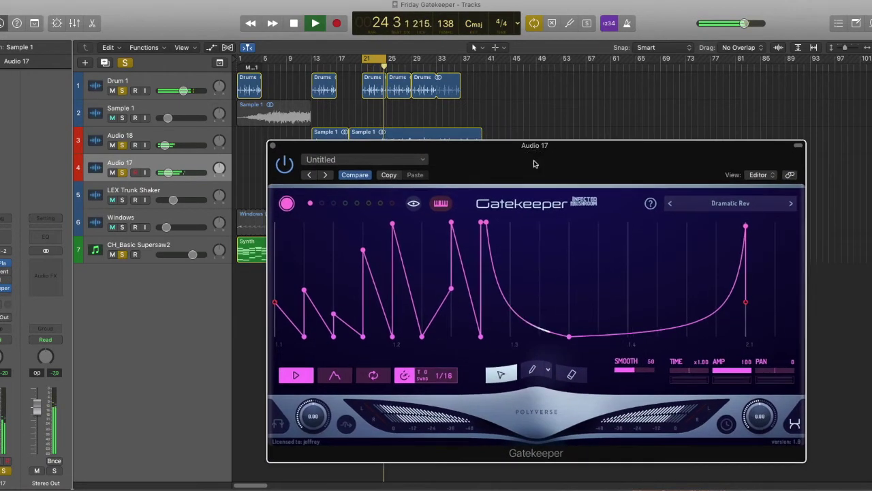
pyautogui.moveTo(747, 303); pyautogui.dragTo(760, 261)
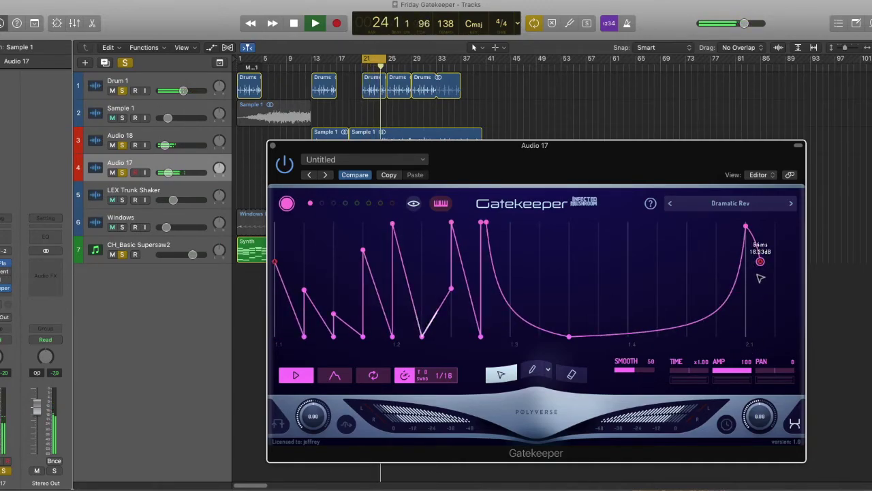
pyautogui.moveTo(760, 261); pyautogui.dragTo(745, 314)
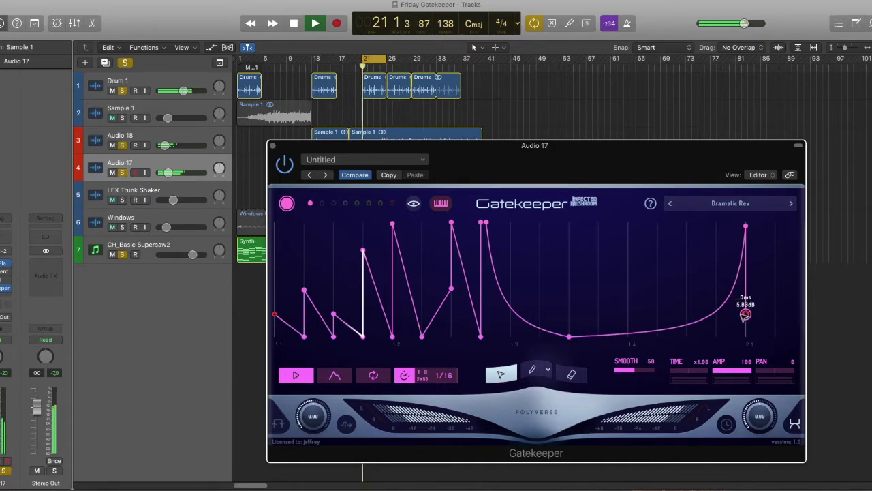
pyautogui.click(393, 238)
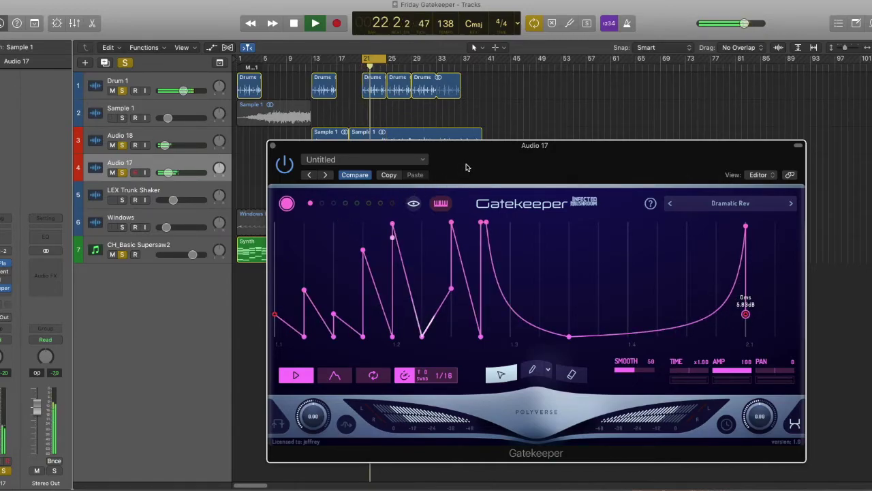
pyautogui.moveTo(468, 165); pyautogui.dragTo(484, 150)
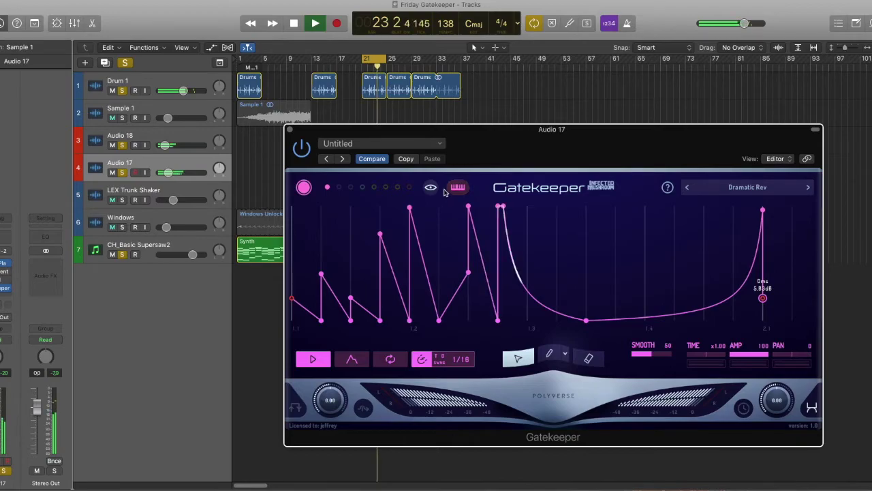
pyautogui.press('space')
pyautogui.click(770, 192)
pyautogui.moveTo(701, 282)
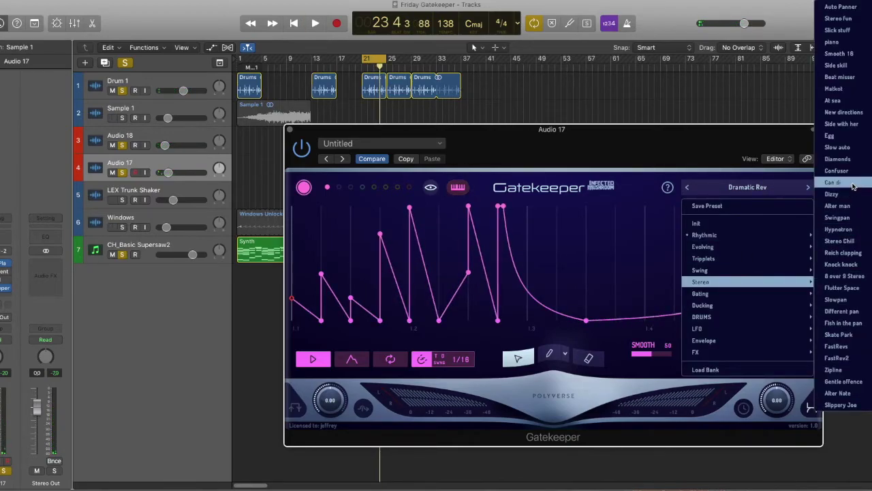
# Step: Load the Stereo Diamonds preset on Audio 17's Gatekeeper and briefly play it back
pyautogui.click(851, 161)
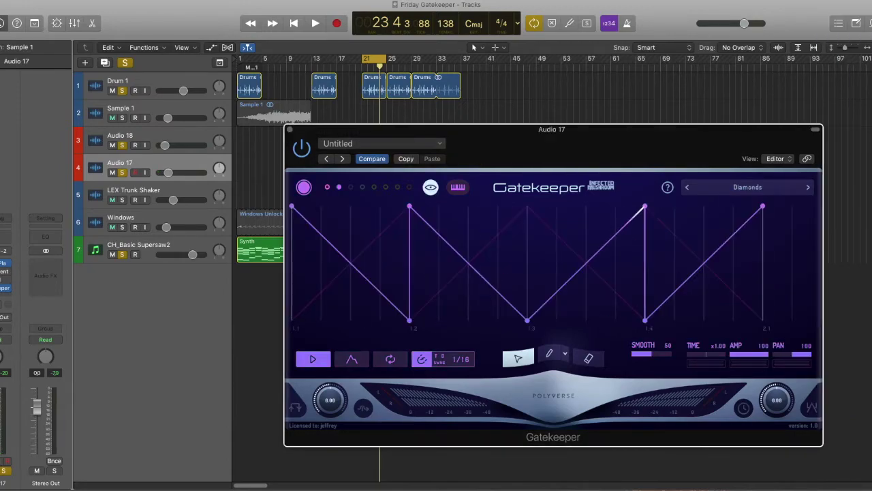
pyautogui.press('space')
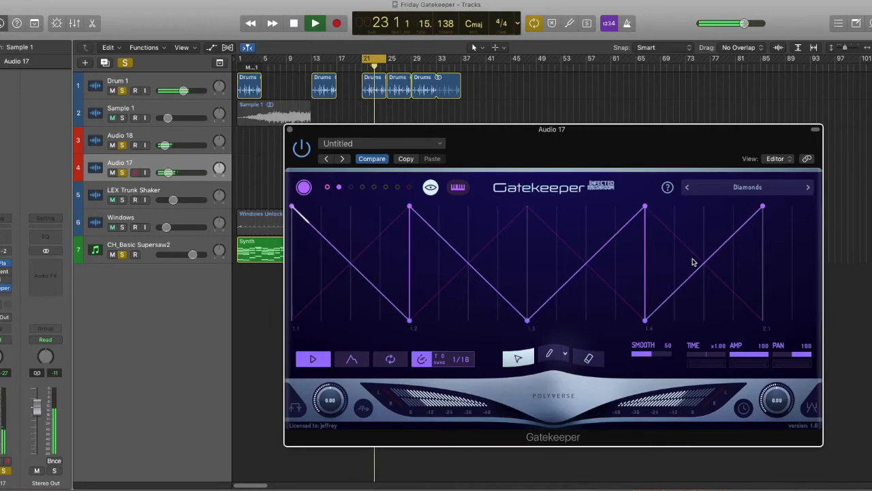
pyautogui.press('space')
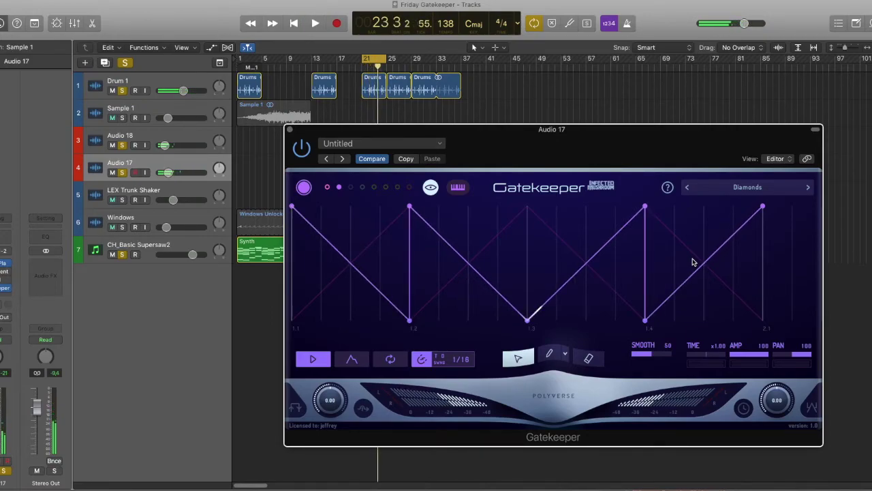